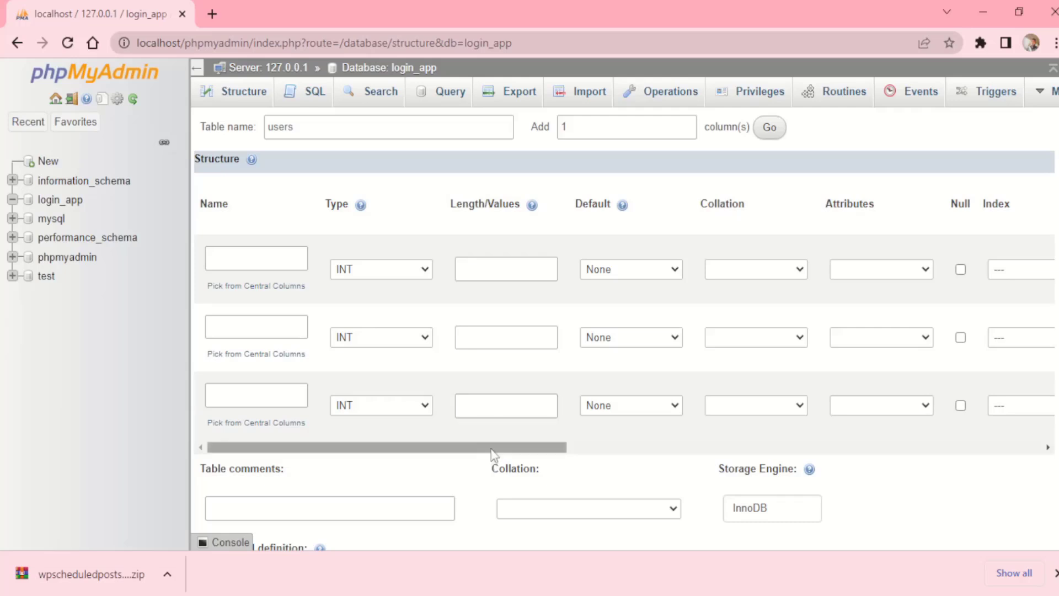
Bring up the 'users' column definition form in login_app with three blank column rows.
drag(491, 456, 436, 417)
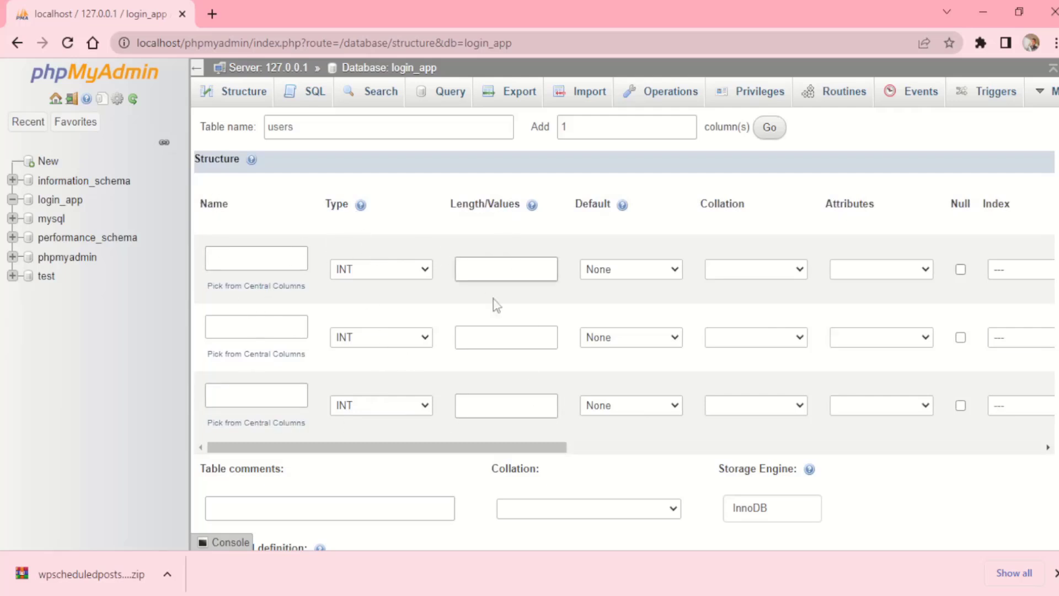
Name the three columns id, username and password.
click(231, 253)
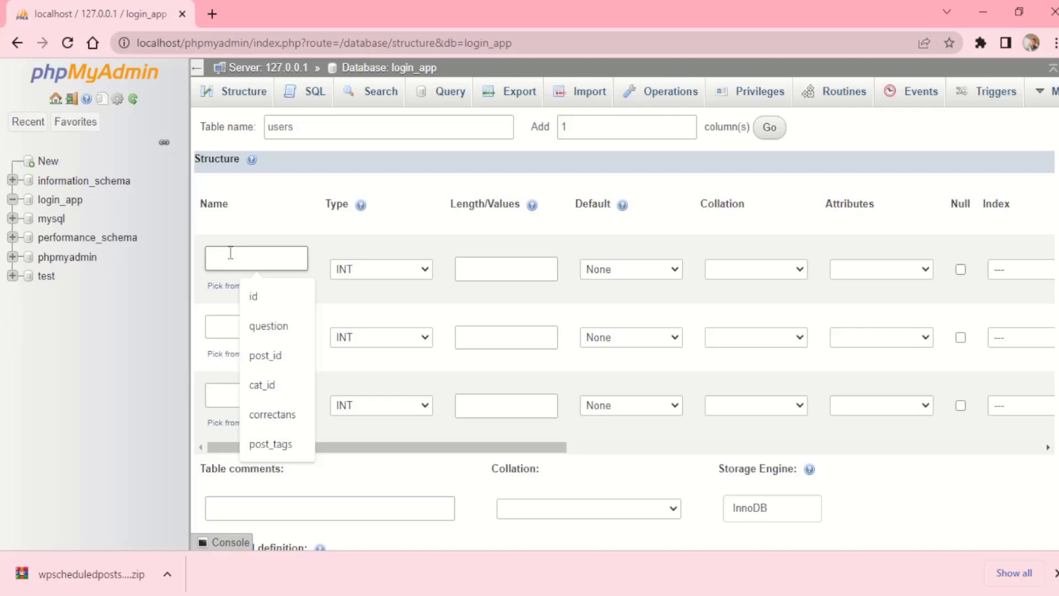
text(id)
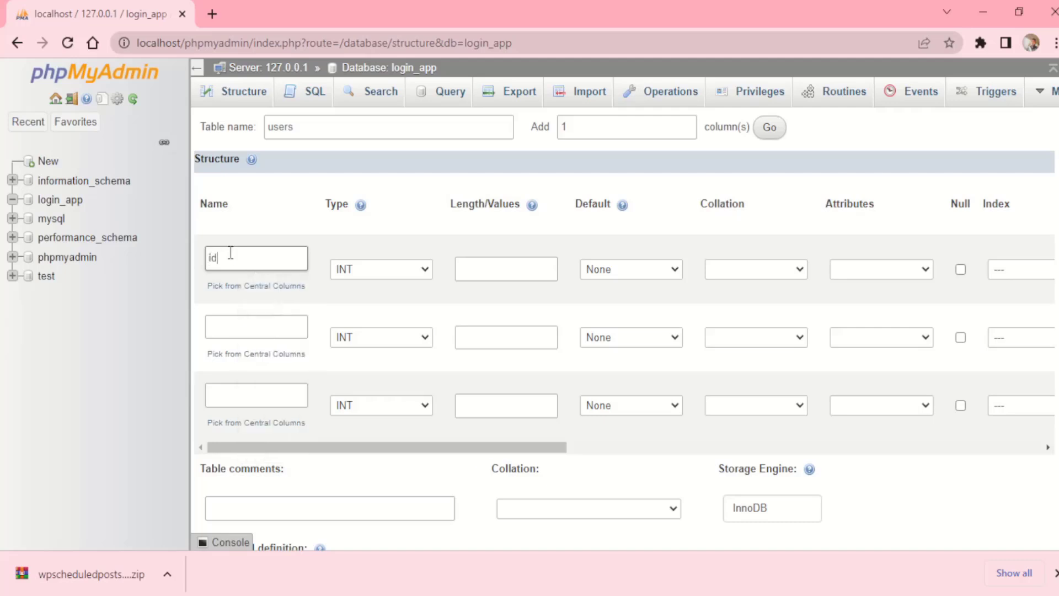
click(224, 331)
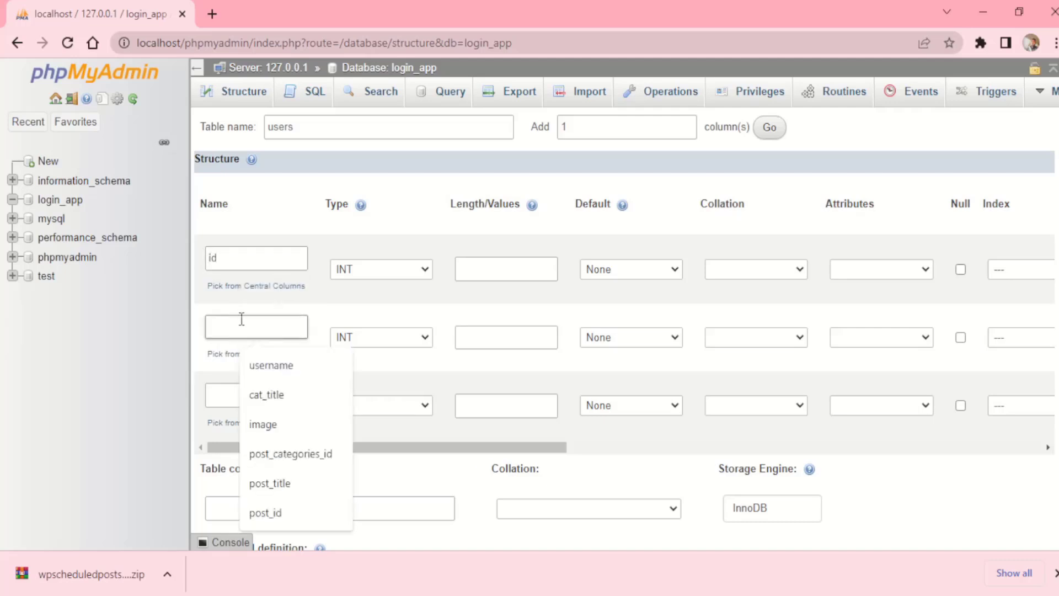
text(username)
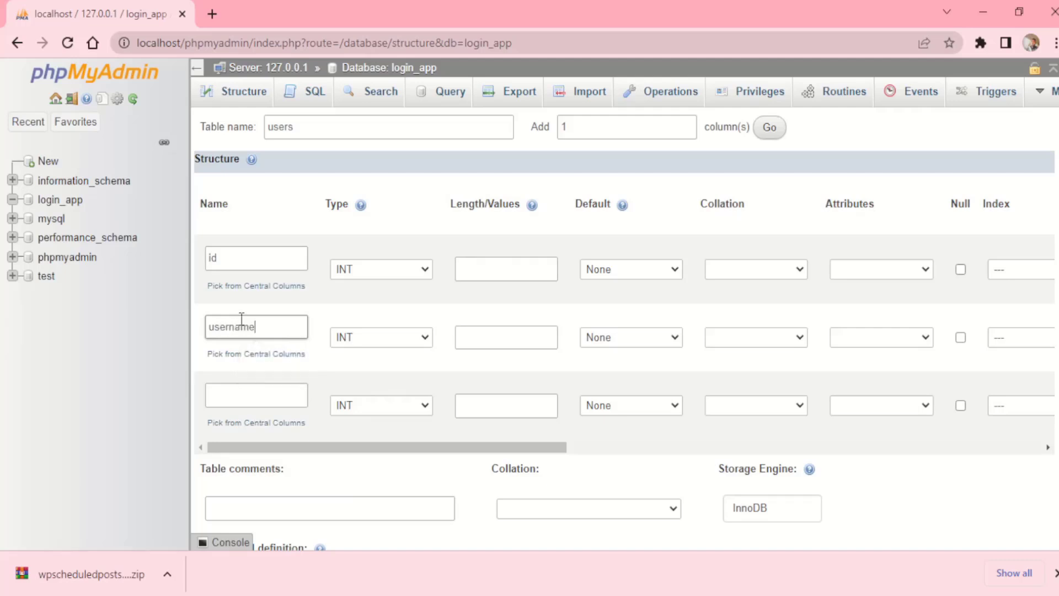
click(234, 390)
click(234, 390)
text(pa)
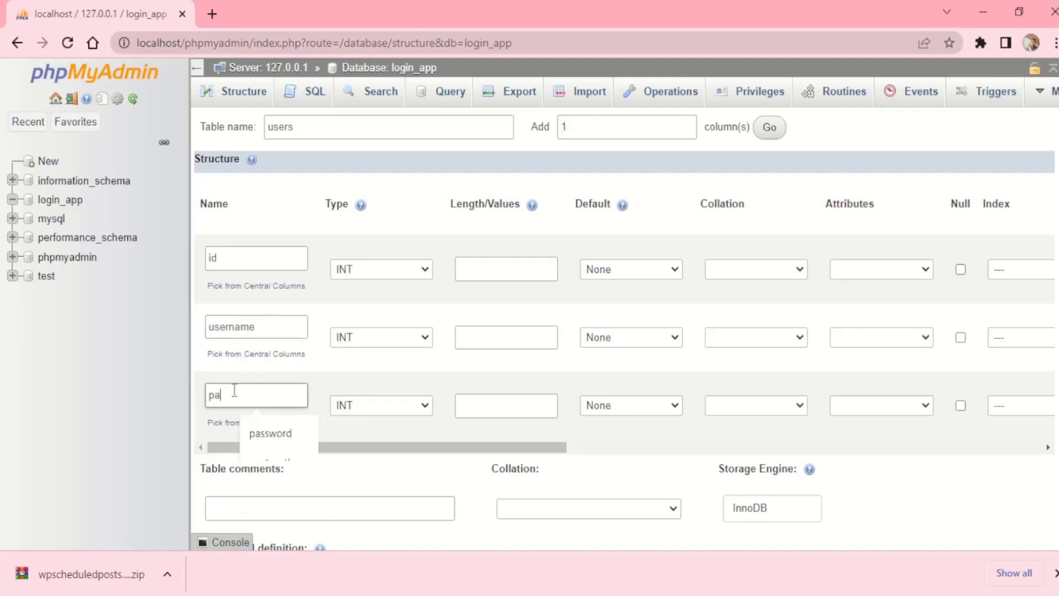
text(ssword)
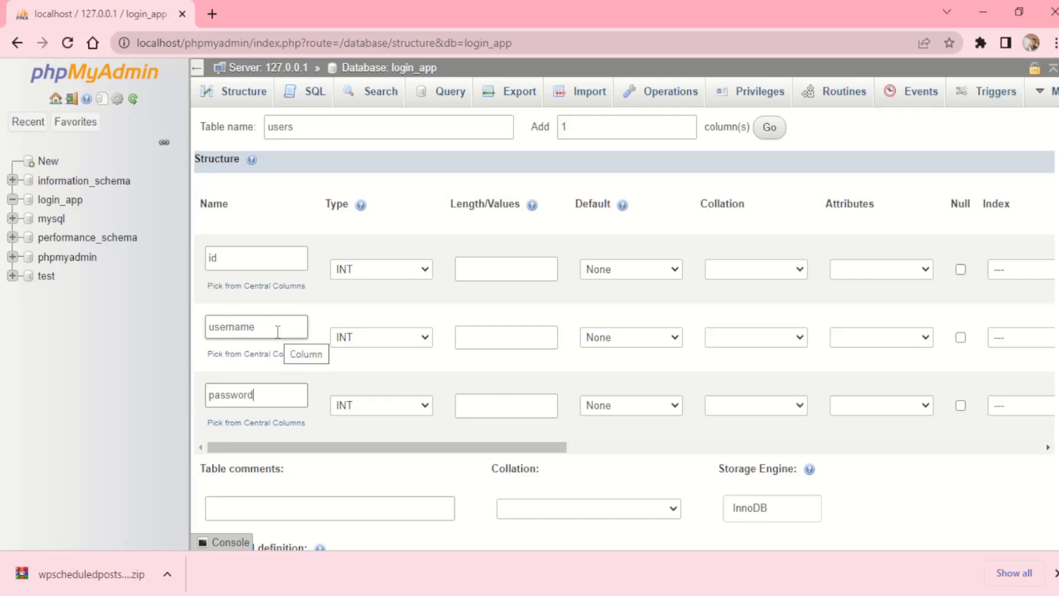
Set the username and password columns to type VARCHAR.
click(359, 341)
click(362, 75)
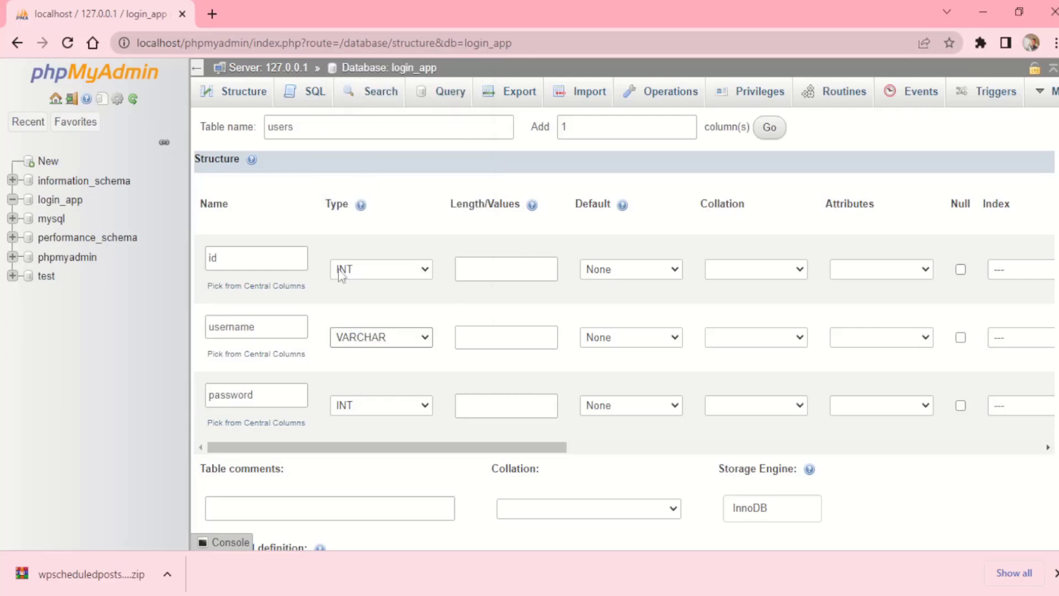
click(361, 411)
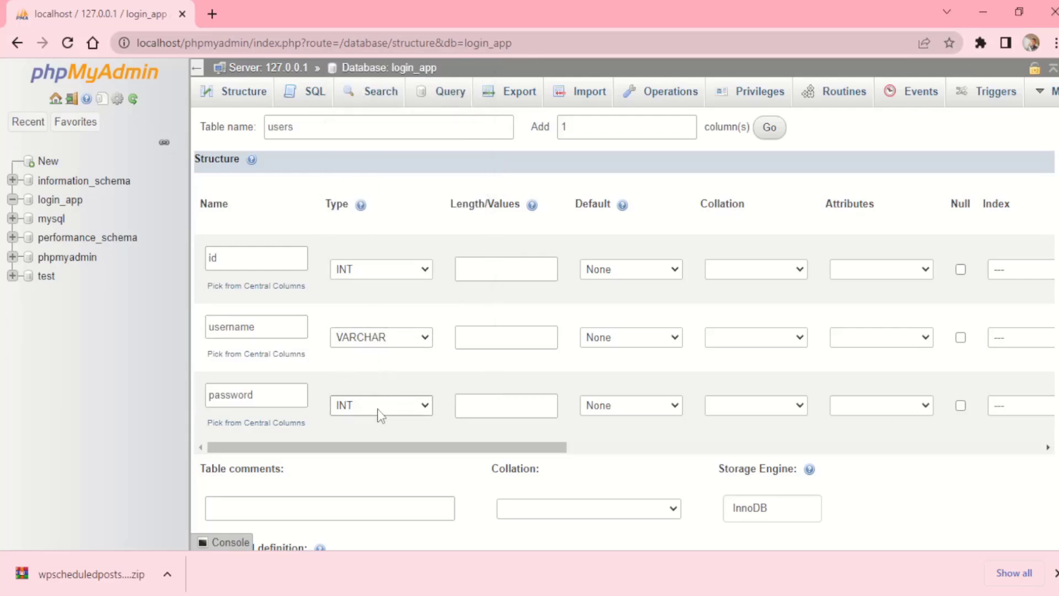
click(375, 408)
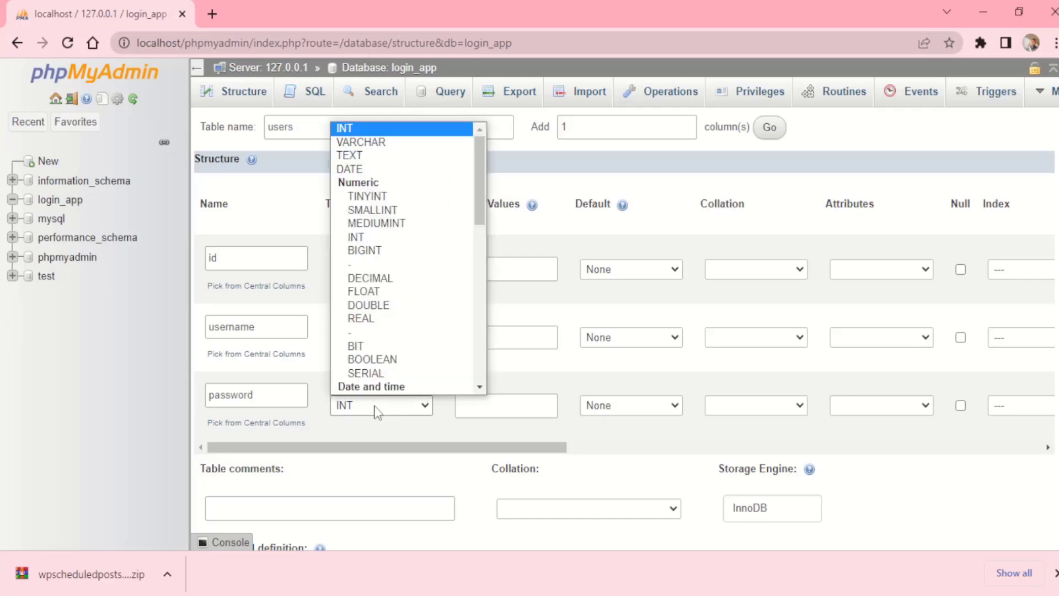
click(362, 142)
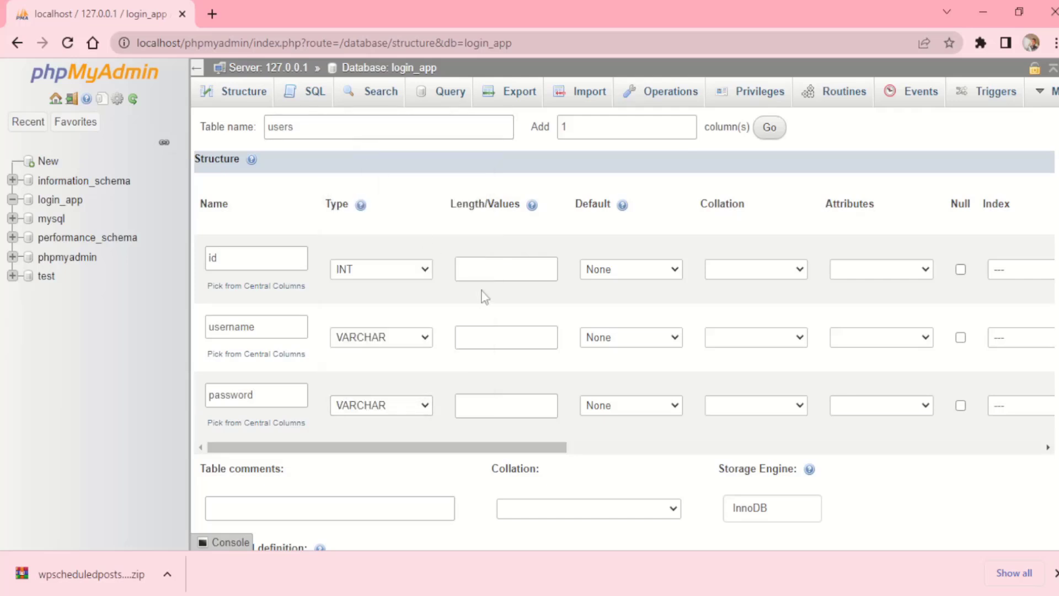
Enter lengths 11 for id, 32 for username and 32 for password.
click(477, 267)
text(11)
click(479, 337)
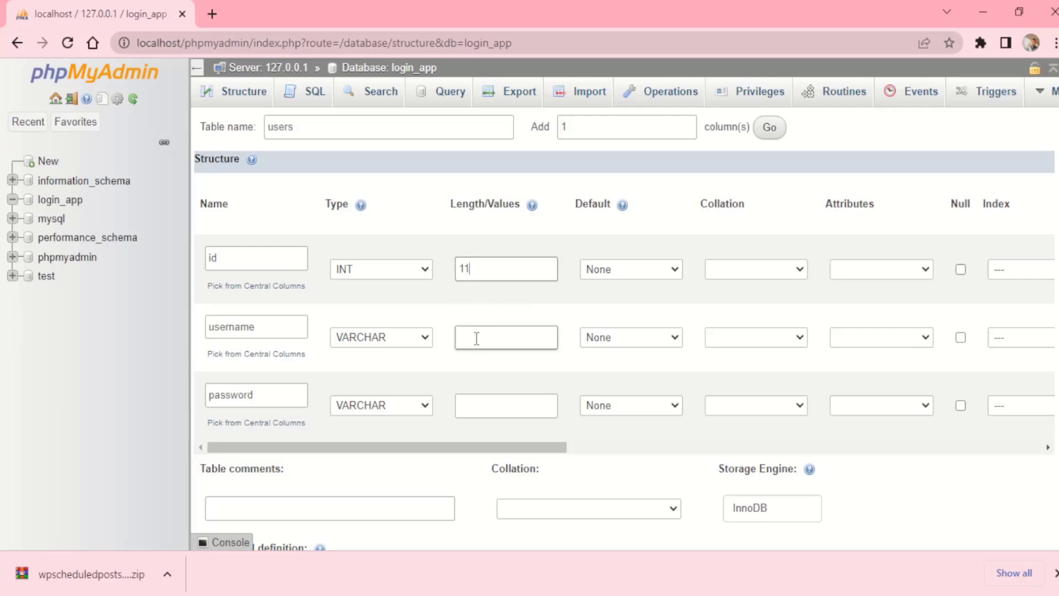
click(475, 339)
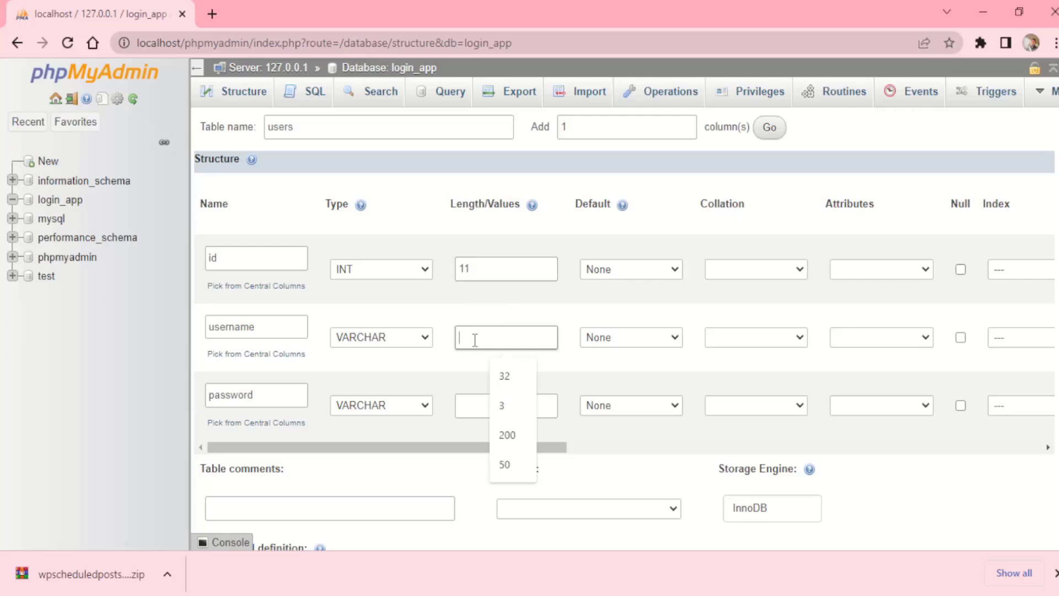
text(32)
click(473, 404)
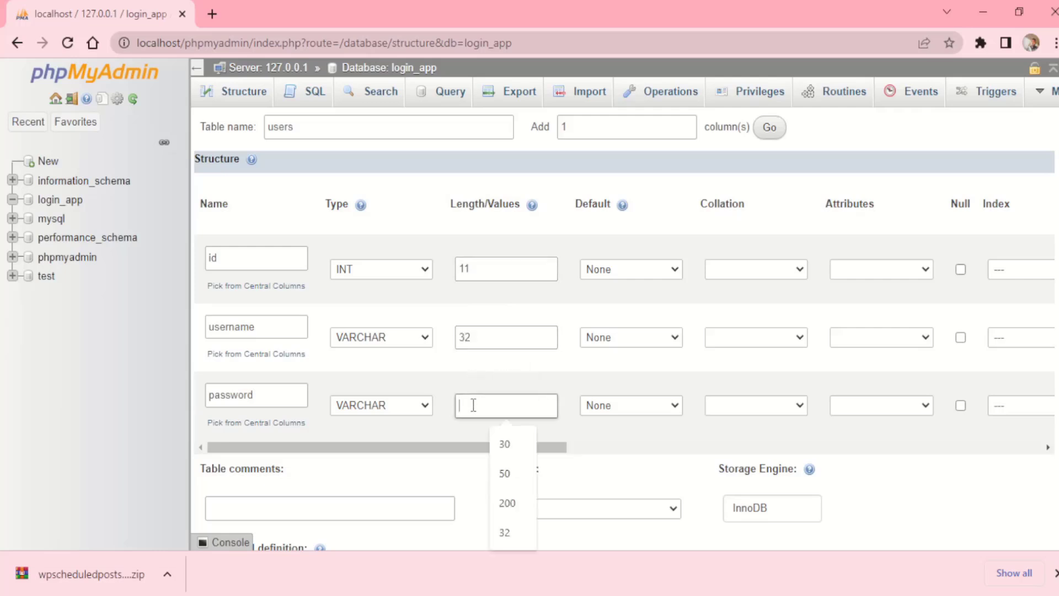
text(32)
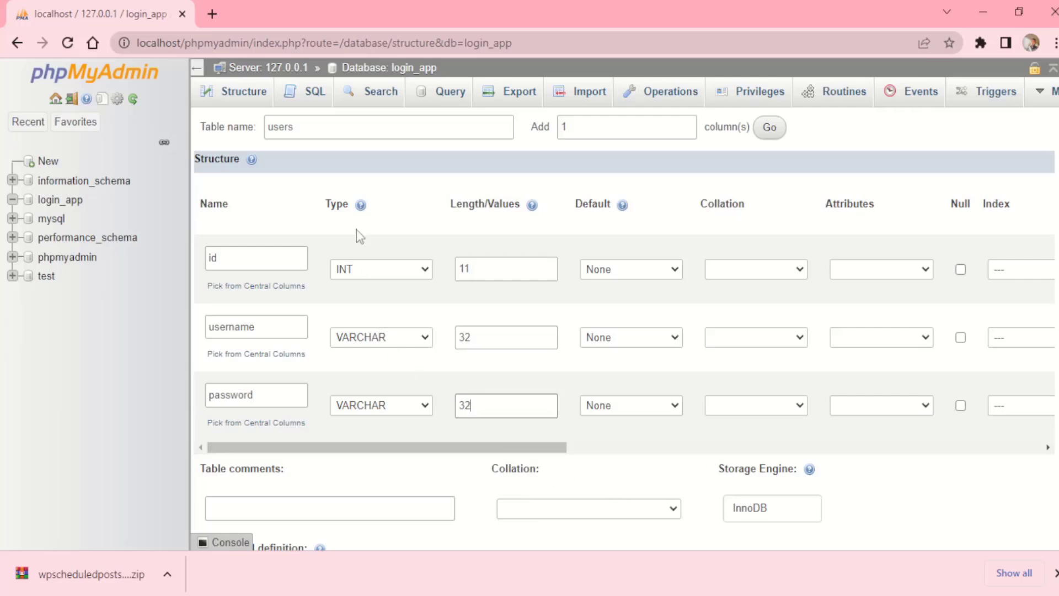
click(359, 268)
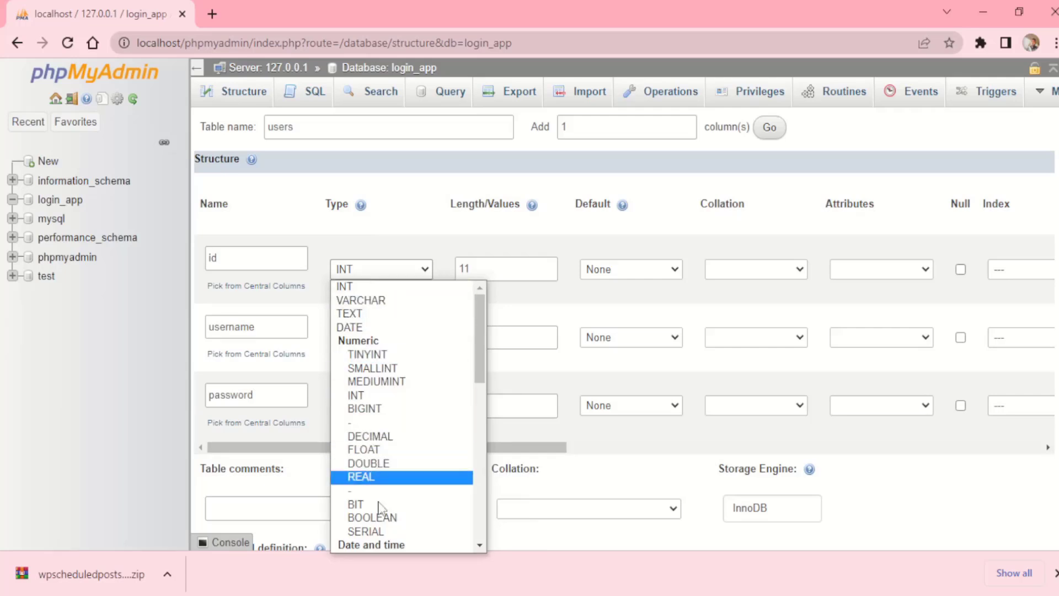
scroll(479, 392, down, 1)
scroll(464, 482, down, 5)
scroll(464, 481, up, 5)
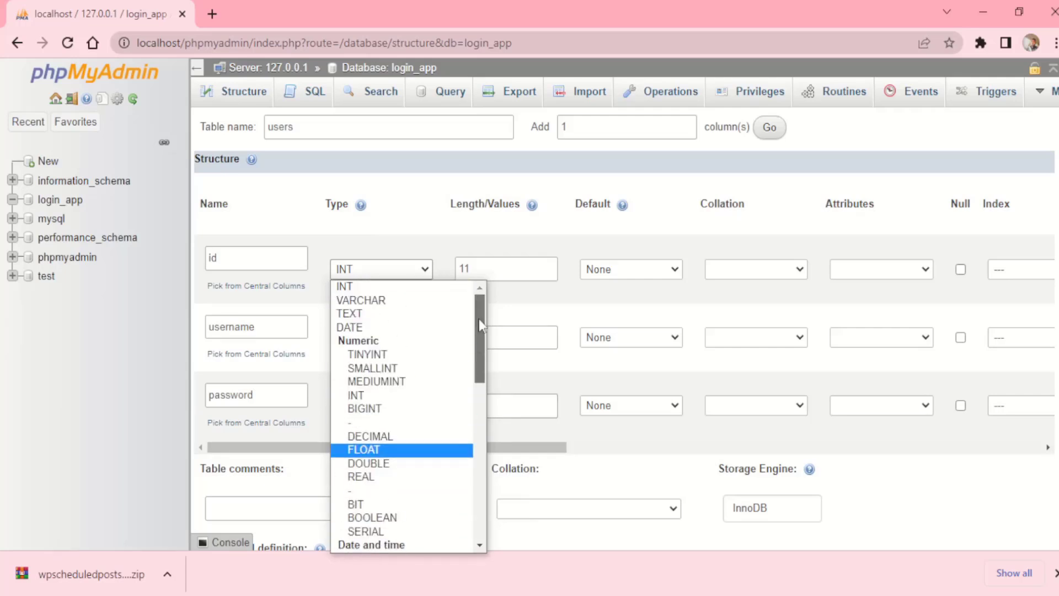
click(379, 268)
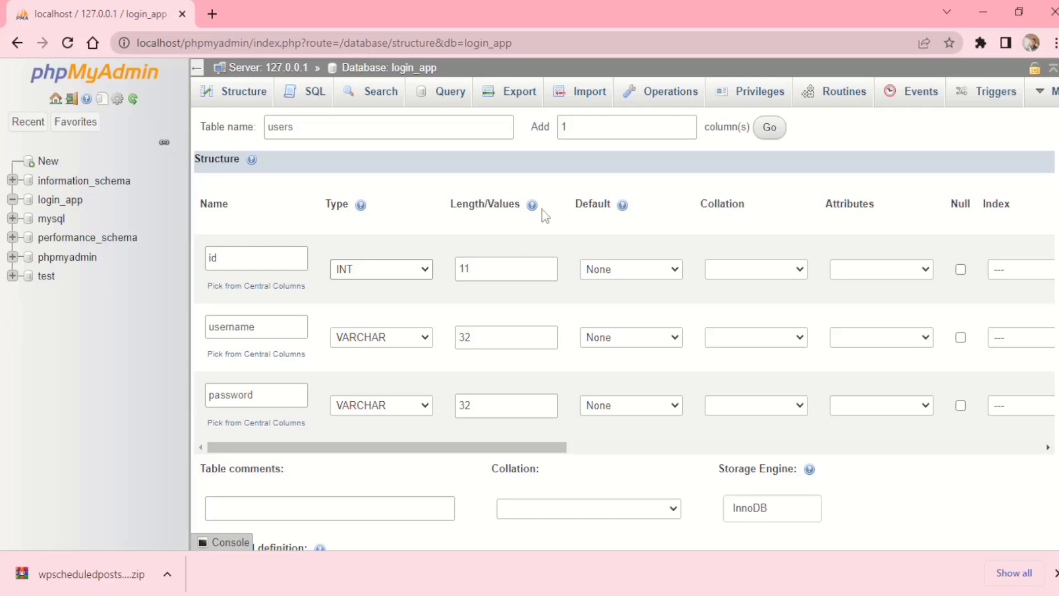
Make id an auto-increment column with a PRIMARY index.
drag(527, 447, 671, 462)
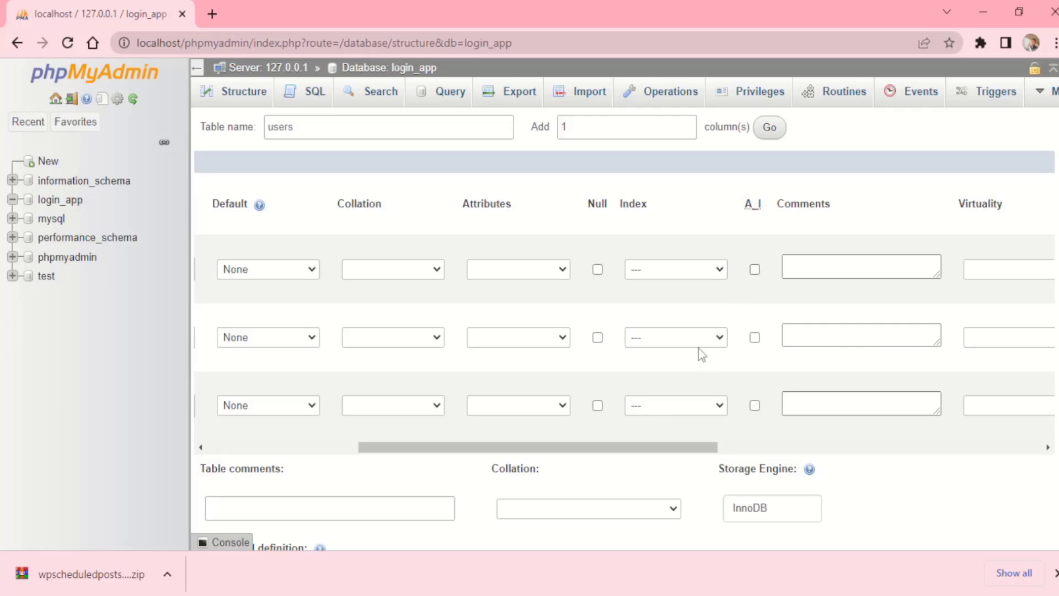
click(755, 271)
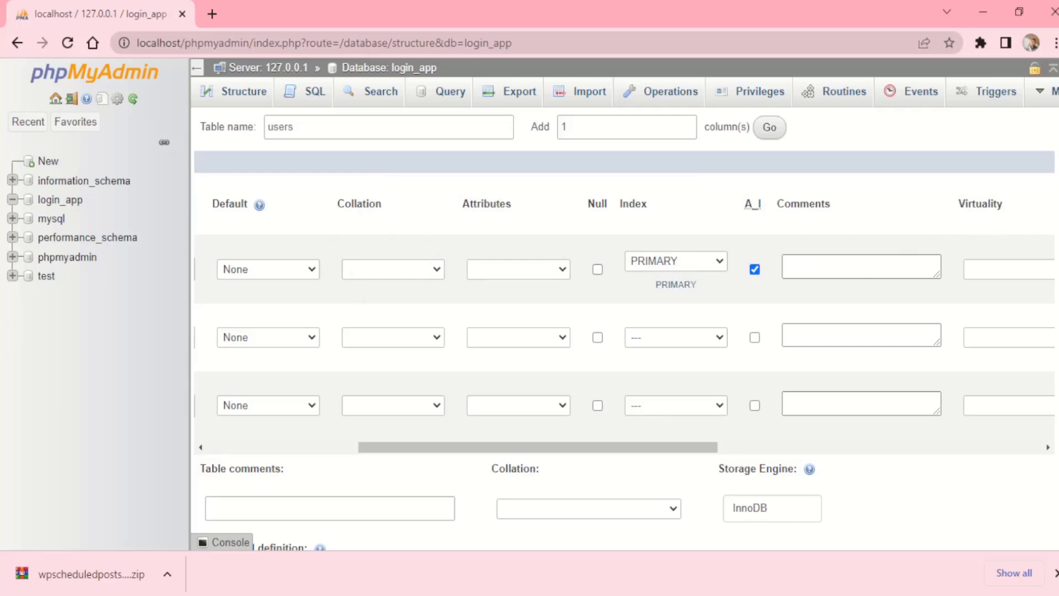
scroll(313, 507, down, 4)
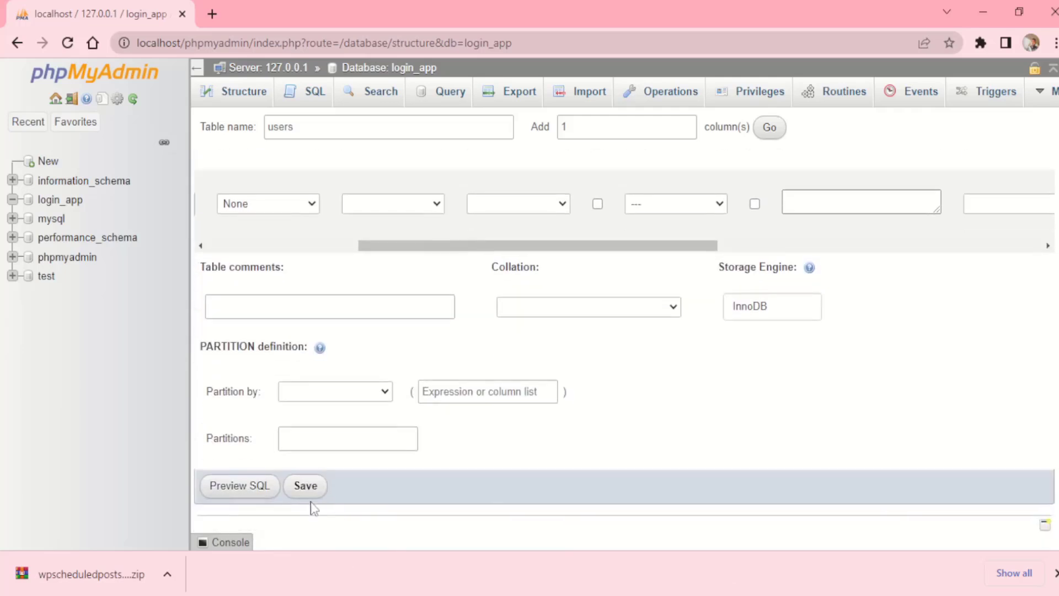
Save the new users table definition.
click(306, 487)
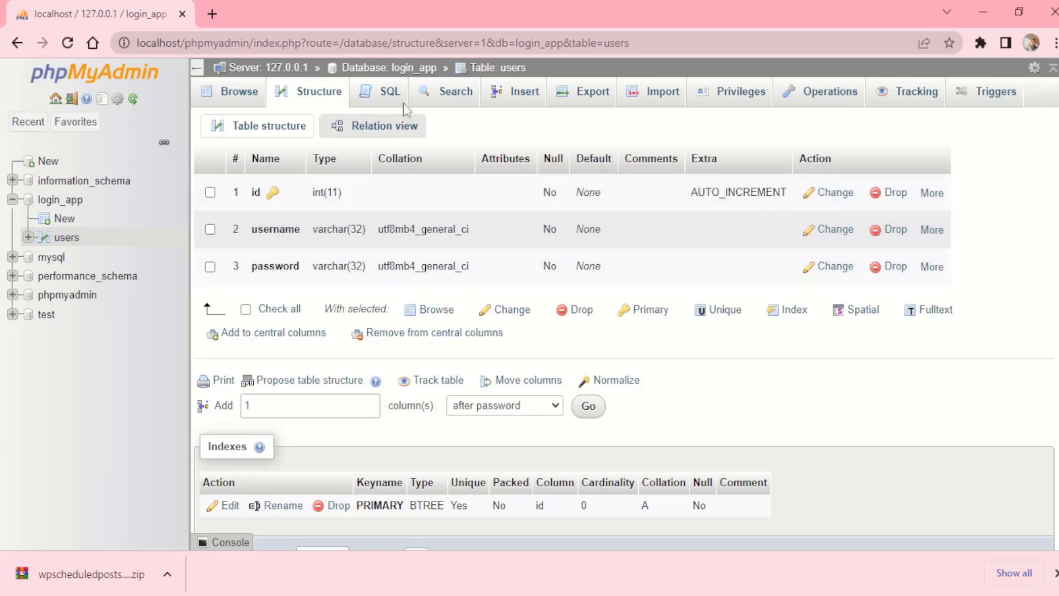
Open the Insert form for adding a row to users.
click(524, 91)
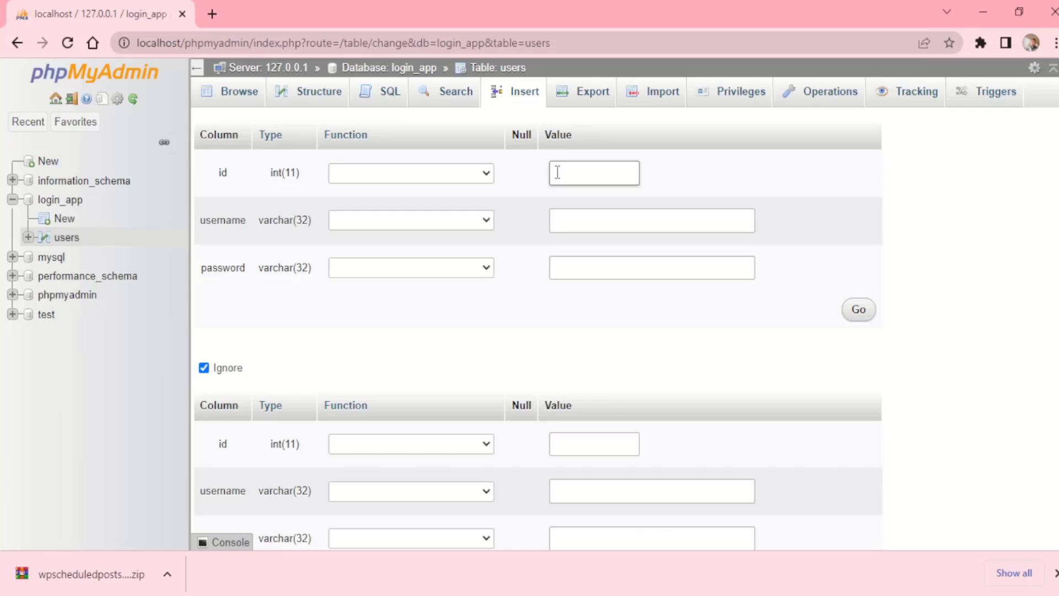
Insert a row with a sample username and password, leaving id to auto-increment.
click(564, 214)
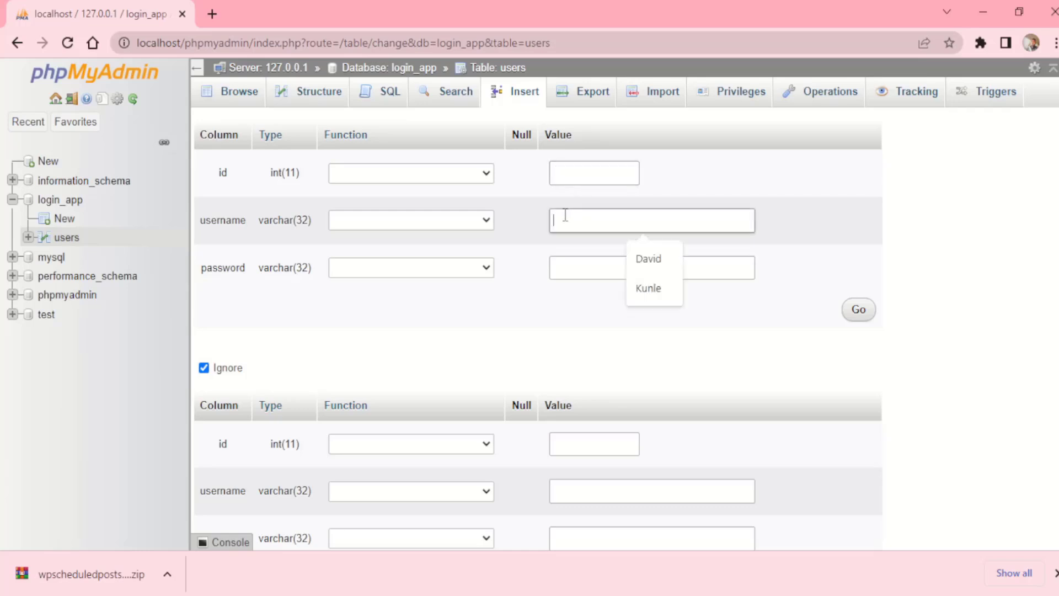
text(Da)
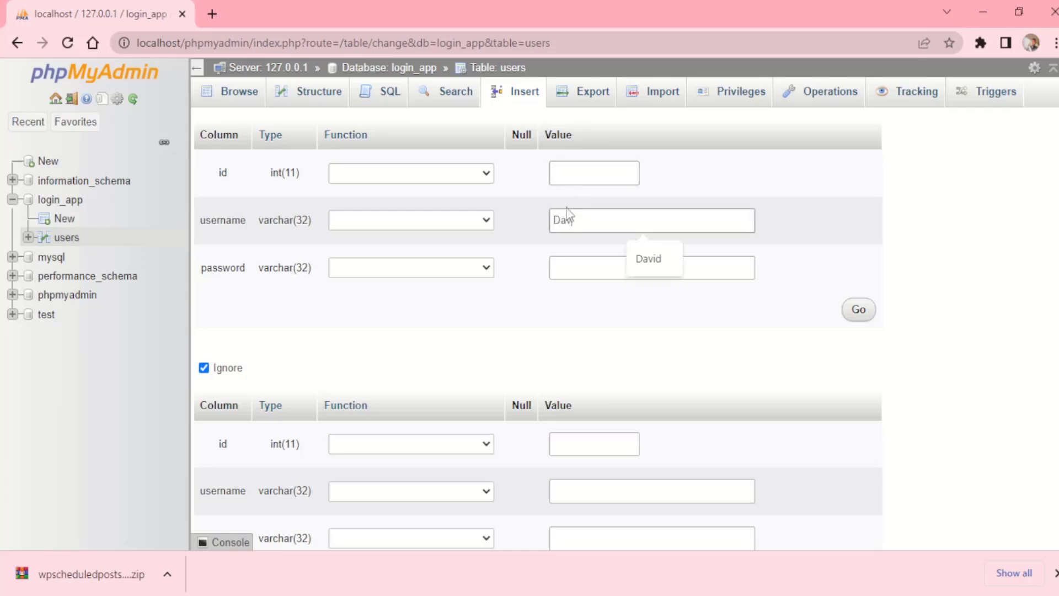
text(vid)
key(Tab)
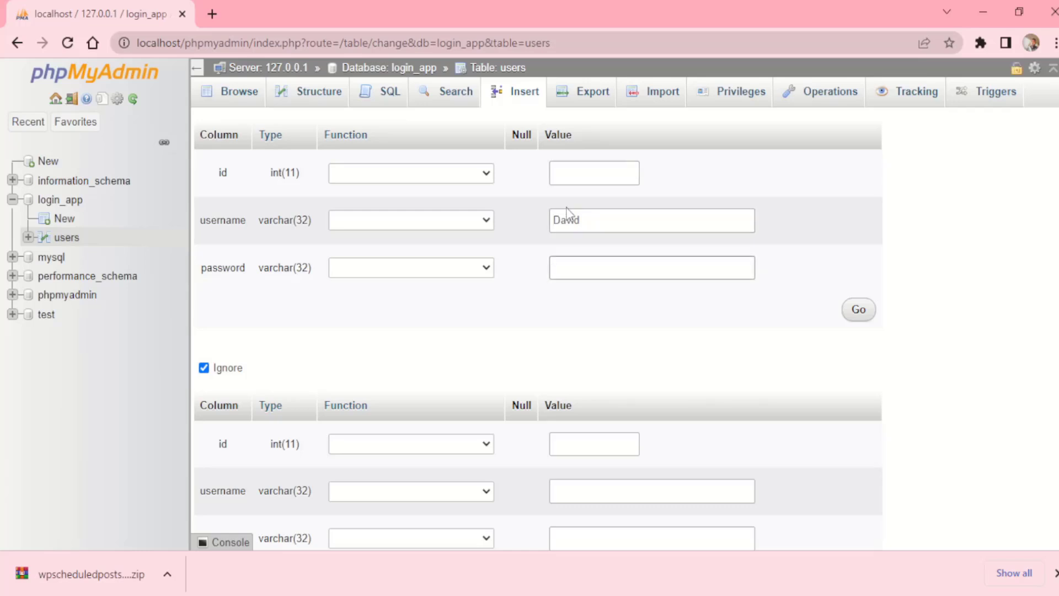
text(Batman)
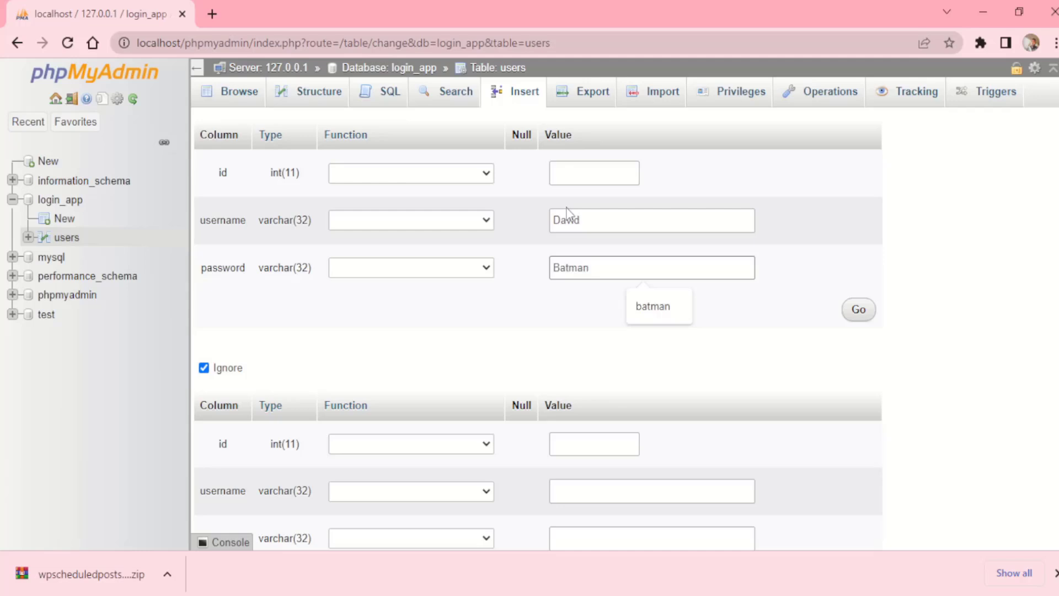
click(567, 331)
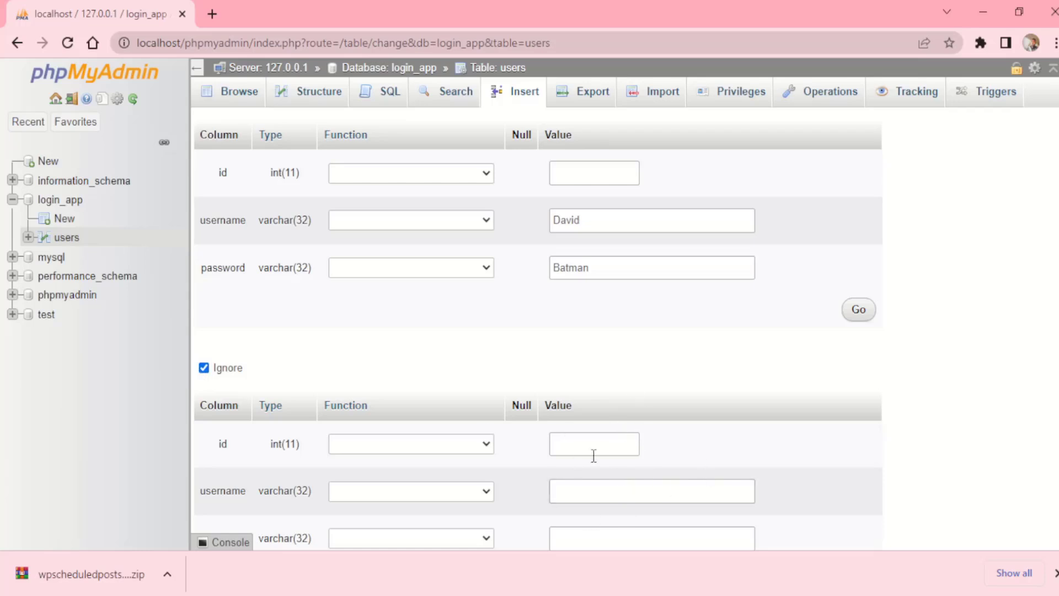
click(622, 483)
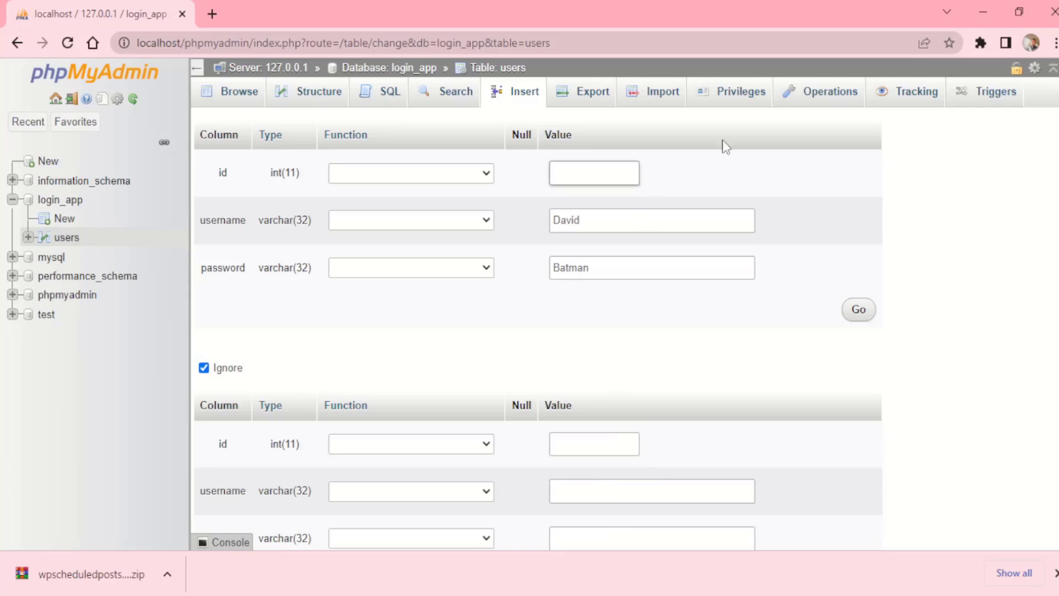
click(863, 312)
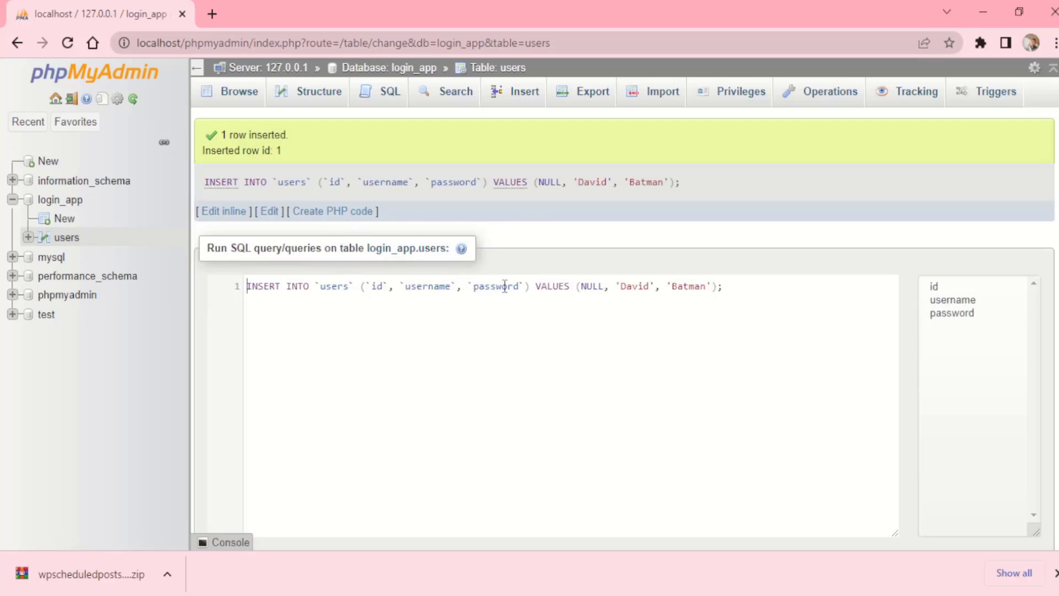
Browse the users table and select, then deselect, its single row with id 1.
click(223, 96)
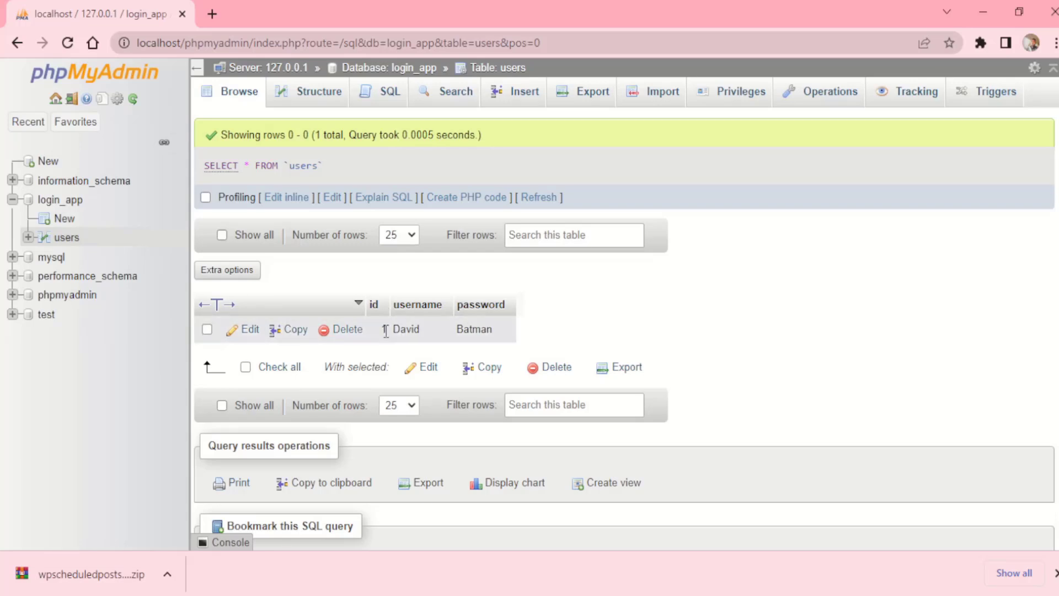
click(207, 329)
click(207, 330)
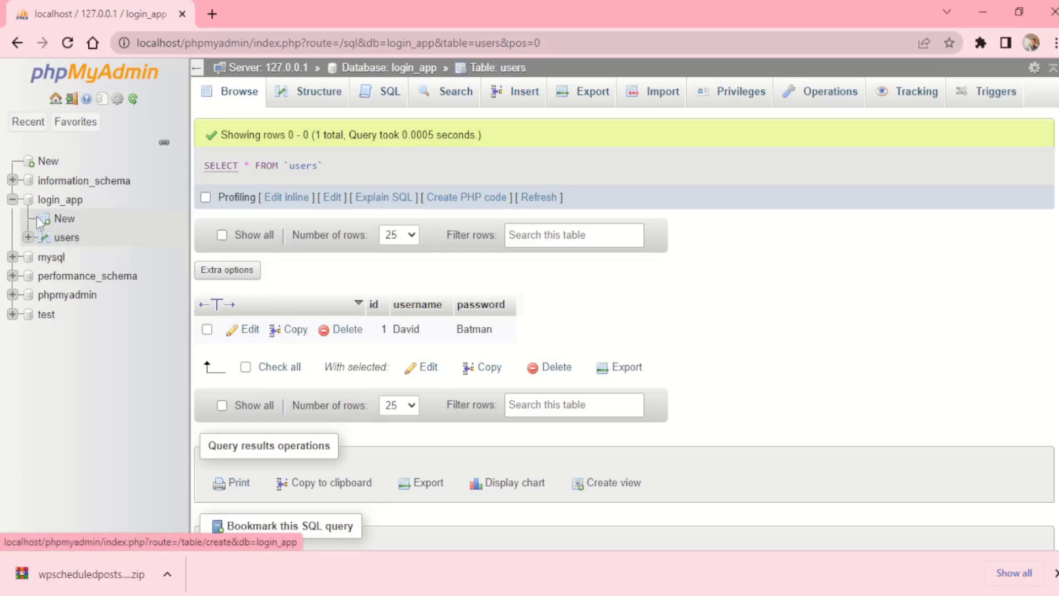
Return to the login_app overview and check the users table's With selected actions without applying any.
click(50, 203)
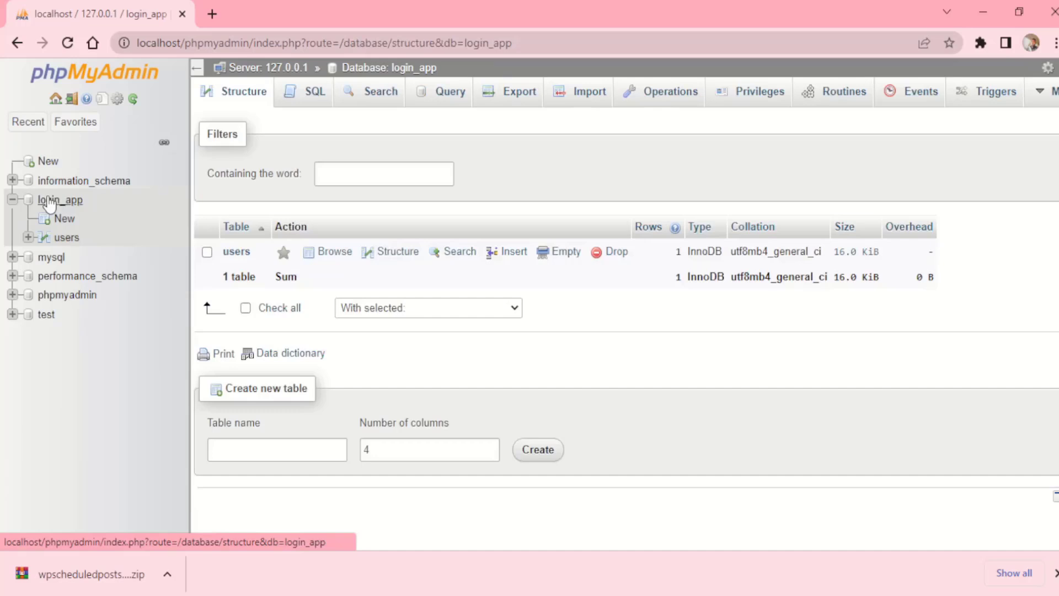
click(208, 252)
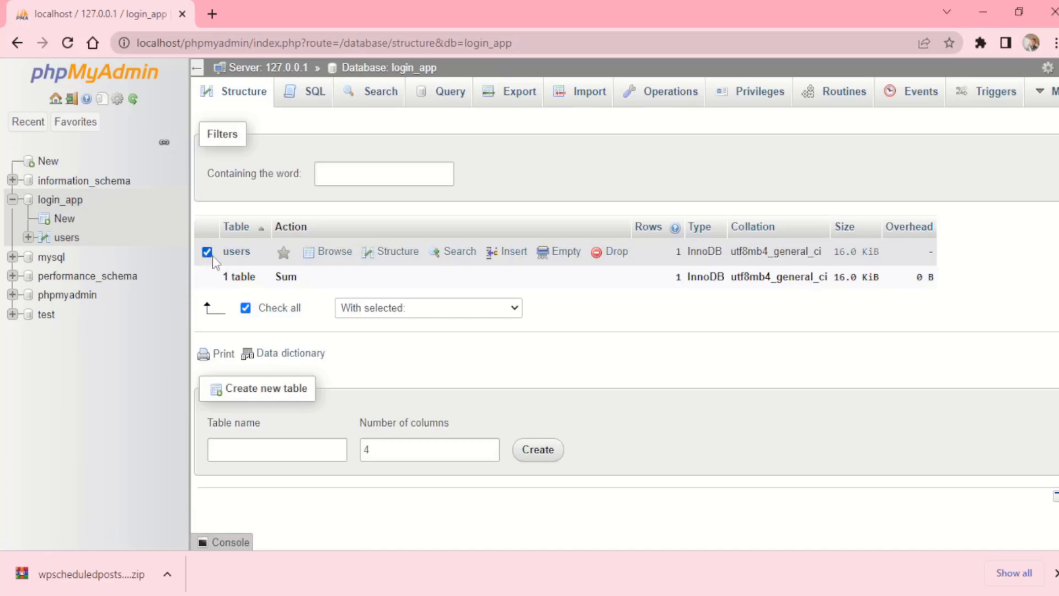
click(447, 309)
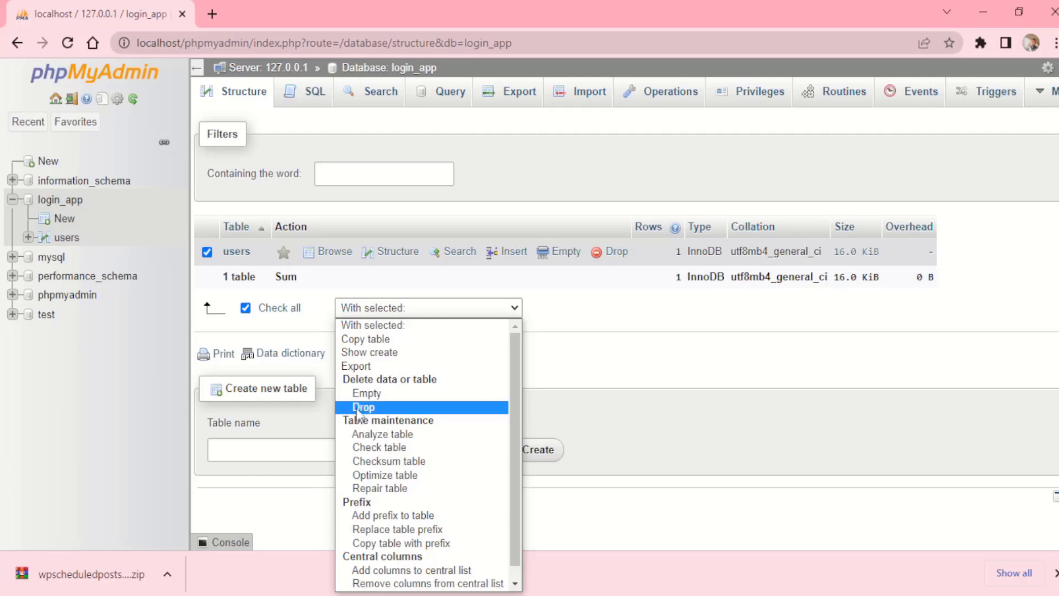
click(579, 359)
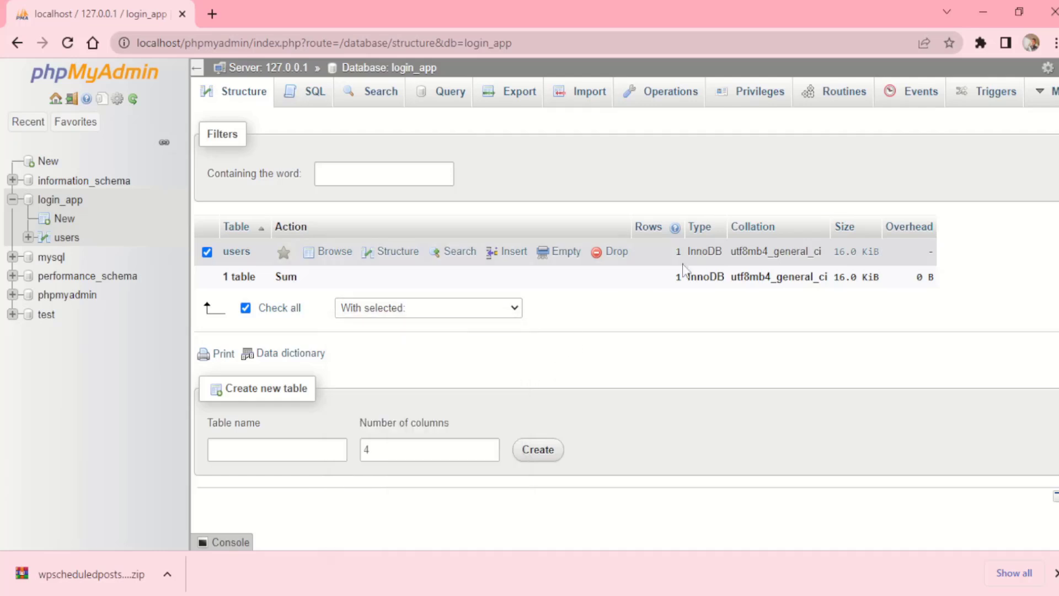